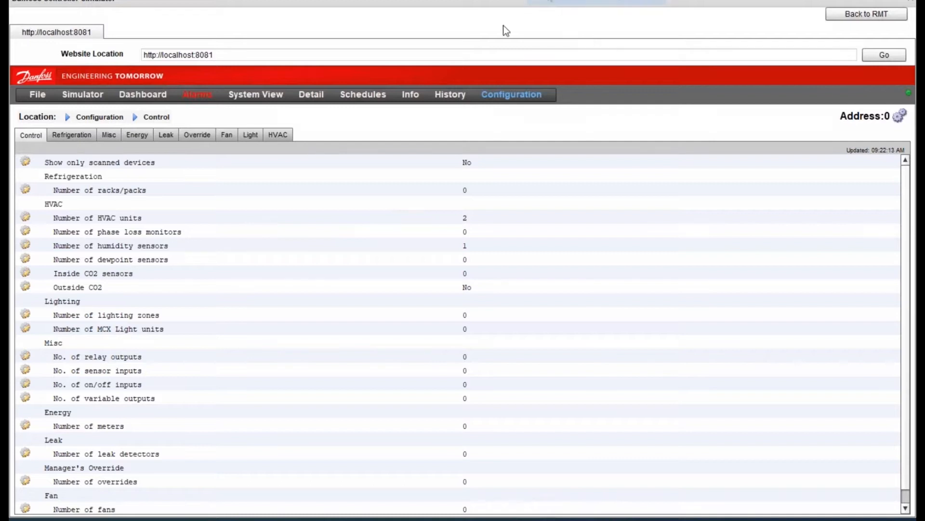
Examine the sensor address assignments of HVAC Unit 1 and Unit 2
{"action": "left_click", "coordinate": [276, 136]}
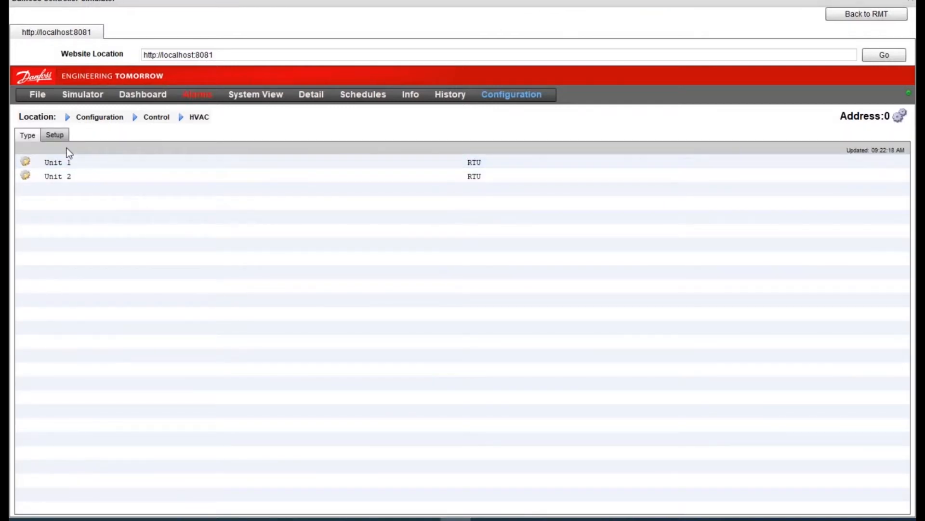
{"action": "left_click", "coordinate": [57, 136]}
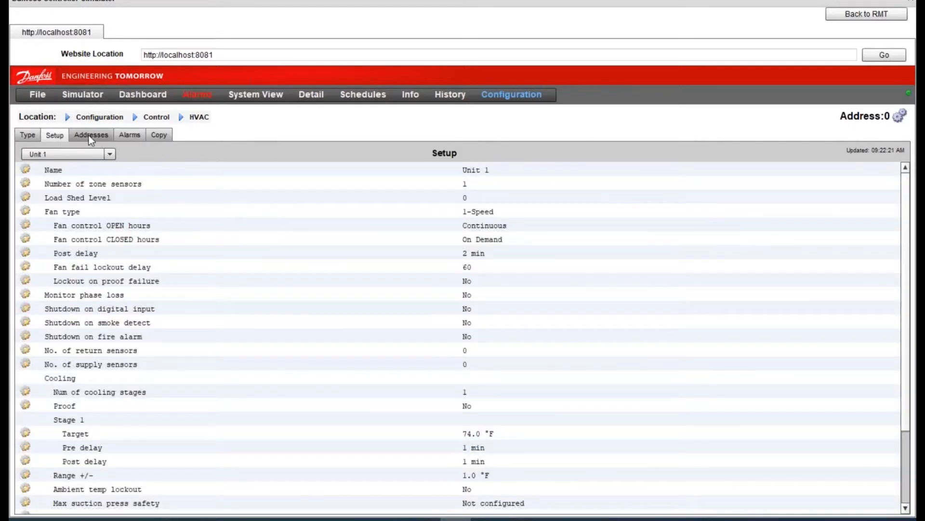
{"action": "left_click", "coordinate": [91, 136]}
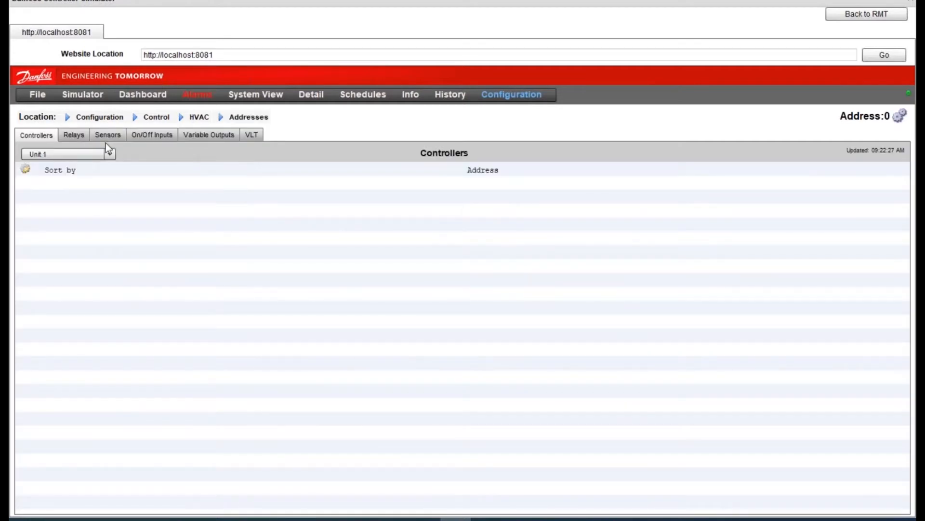
{"action": "left_click", "coordinate": [106, 137]}
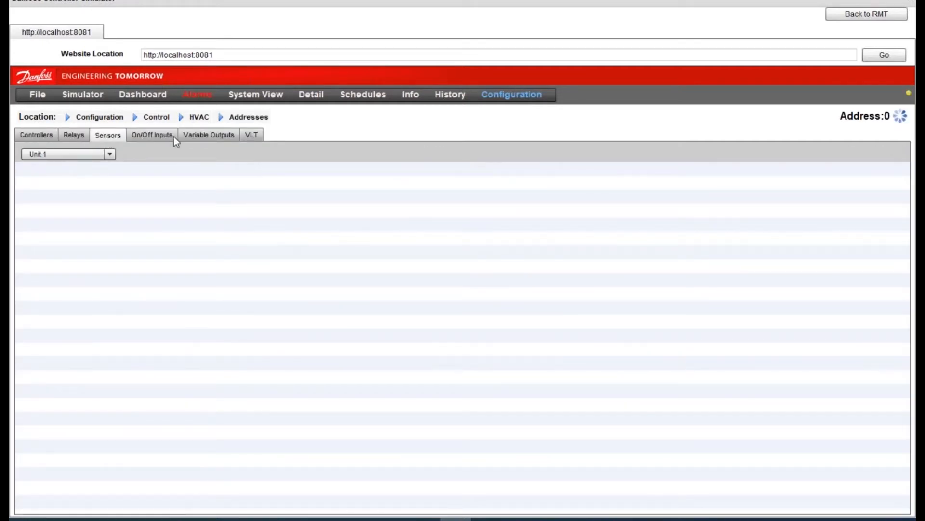
{"action": "left_click", "coordinate": [375, 125]}
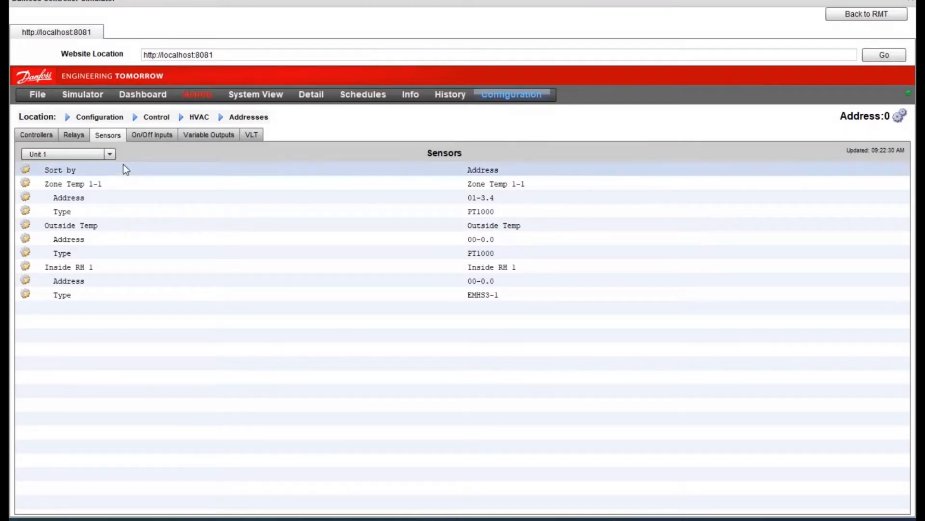
{"action": "left_click", "coordinate": [113, 155]}
{"action": "left_click", "coordinate": [103, 180]}
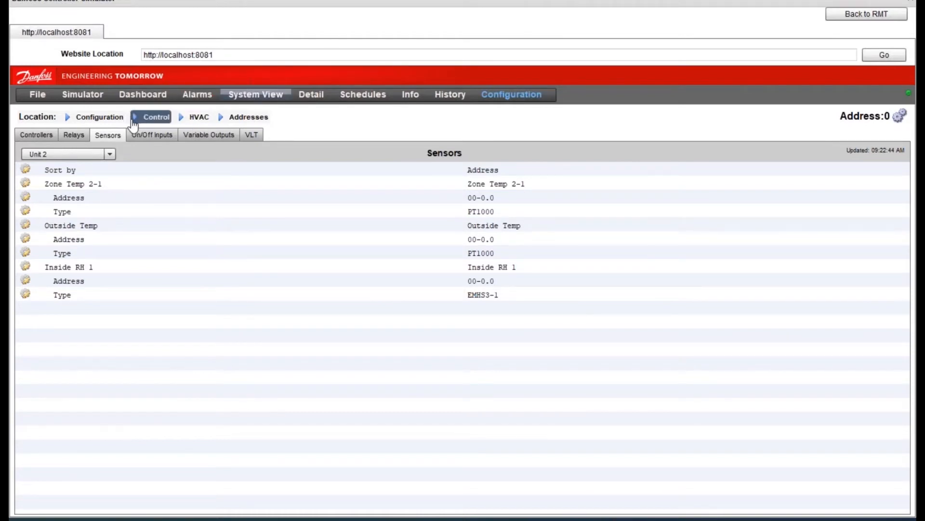
Create a new calculation Ca-01 in the miscellaneous control configuration
{"action": "left_click", "coordinate": [119, 121]}
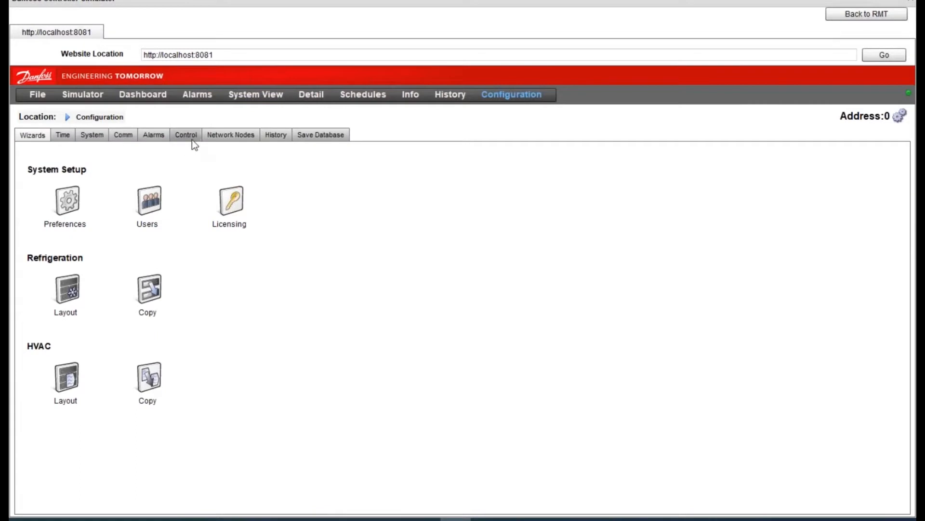
{"action": "left_click", "coordinate": [191, 139]}
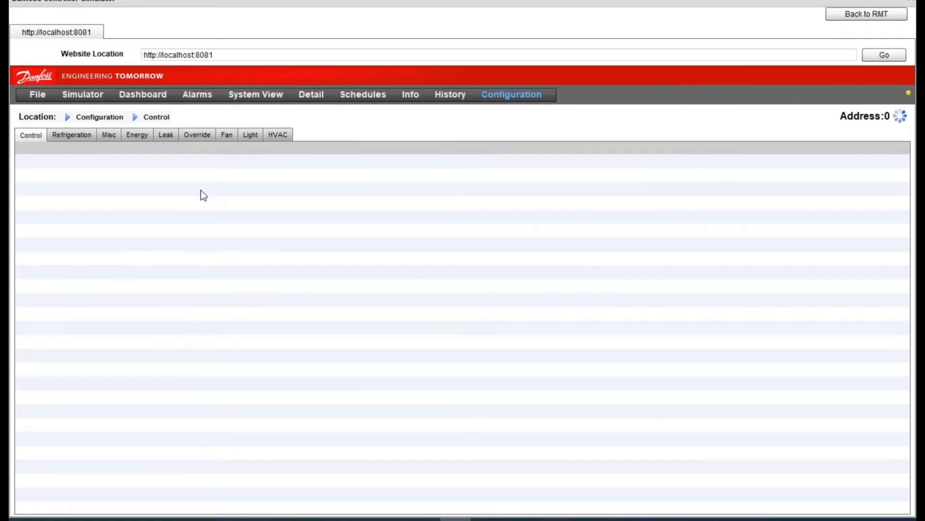
{"action": "left_click", "coordinate": [110, 137]}
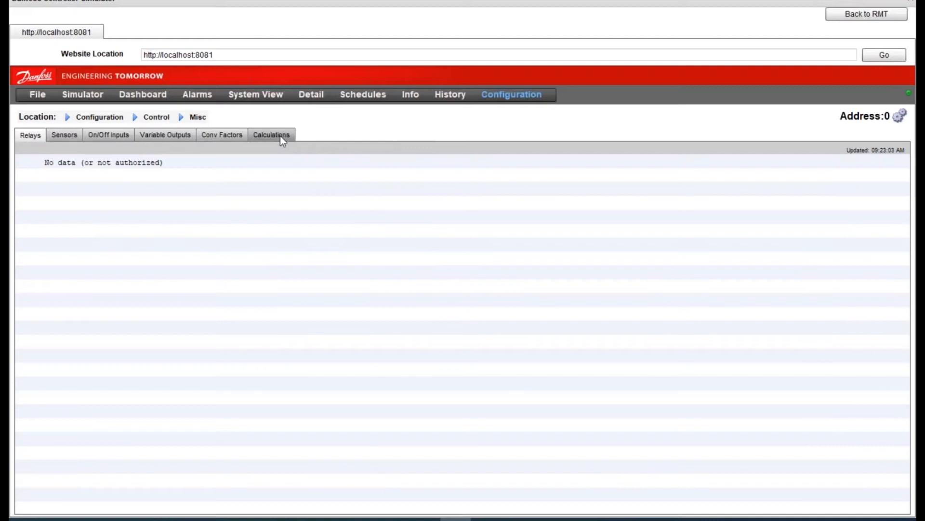
{"action": "left_click", "coordinate": [280, 136]}
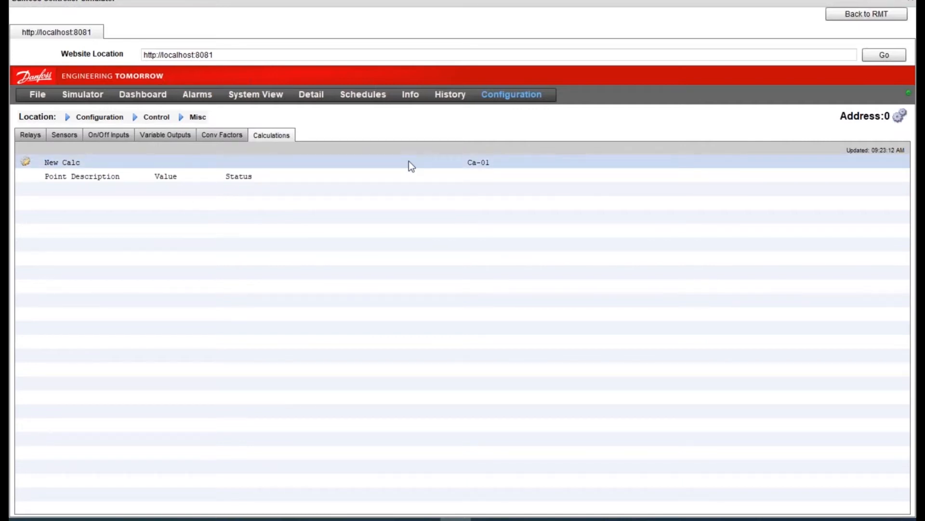
{"action": "left_click", "coordinate": [469, 165]}
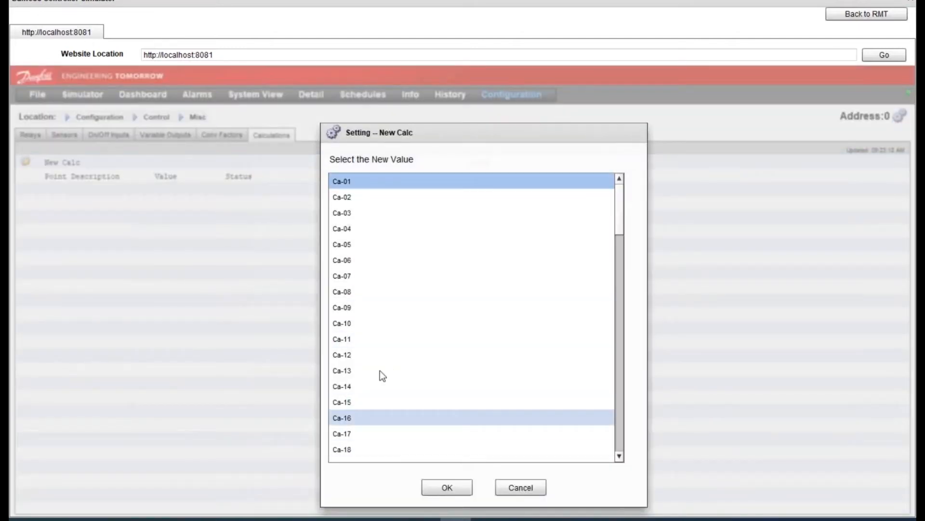
{"action": "left_click", "coordinate": [439, 488]}
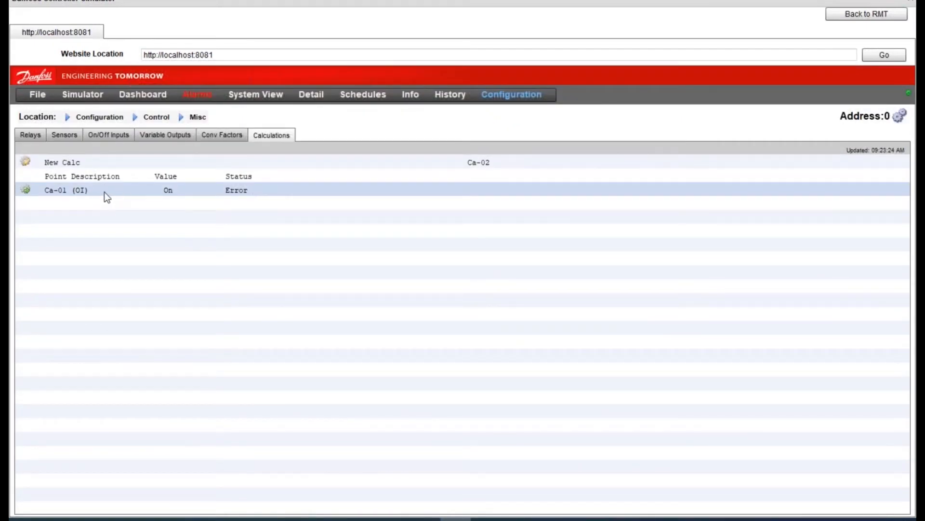
Configure calculation Ca-01 with units SI °F and the Clone style
{"action": "left_click", "coordinate": [104, 192]}
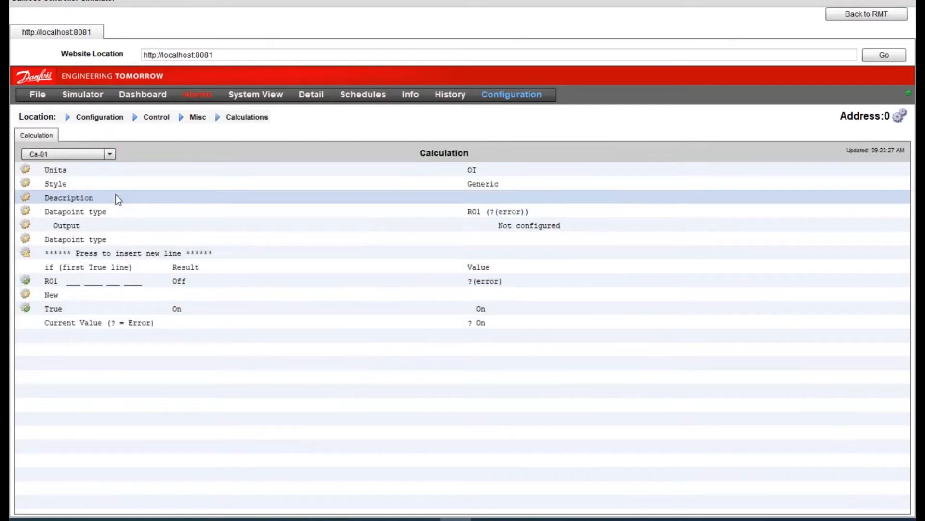
{"action": "left_click", "coordinate": [286, 173]}
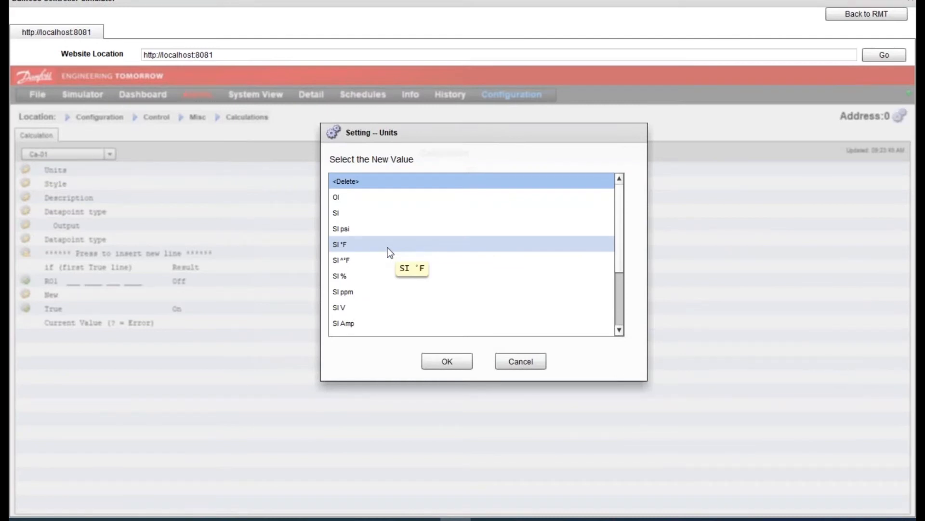
{"action": "double_click", "coordinate": [362, 248]}
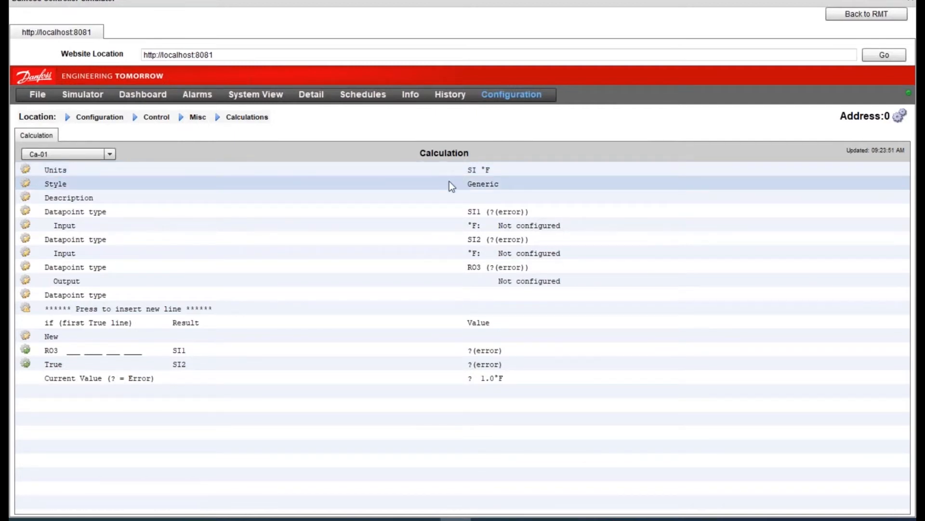
{"action": "left_click", "coordinate": [449, 184]}
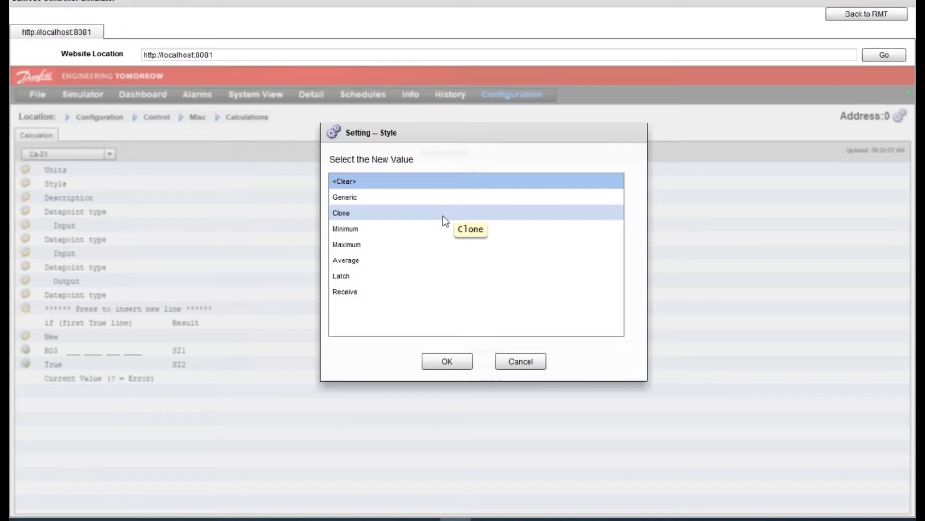
{"action": "double_click", "coordinate": [341, 213]}
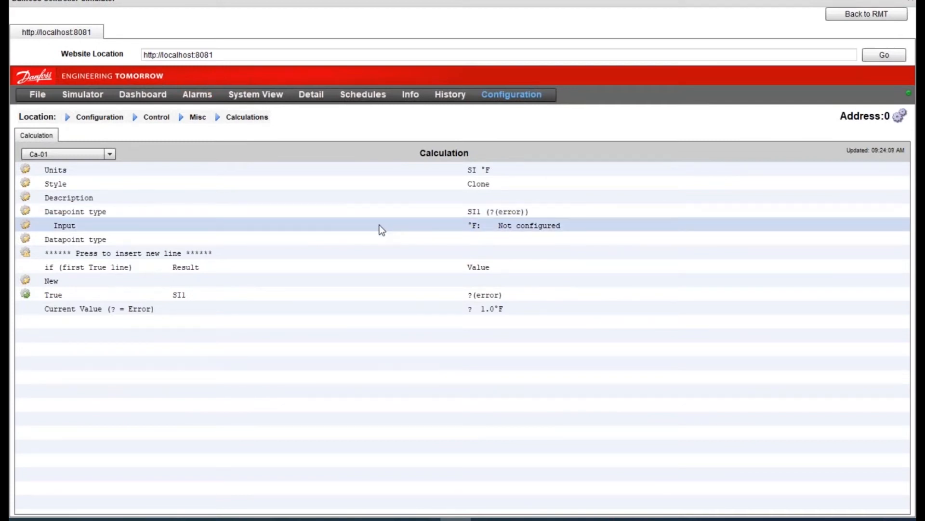
Describe calculation Ca-01 as "RTU2 Zone Temp" and assign 01-3.4 Zone Temp 1-1 as its input
{"action": "left_click", "coordinate": [329, 196]}
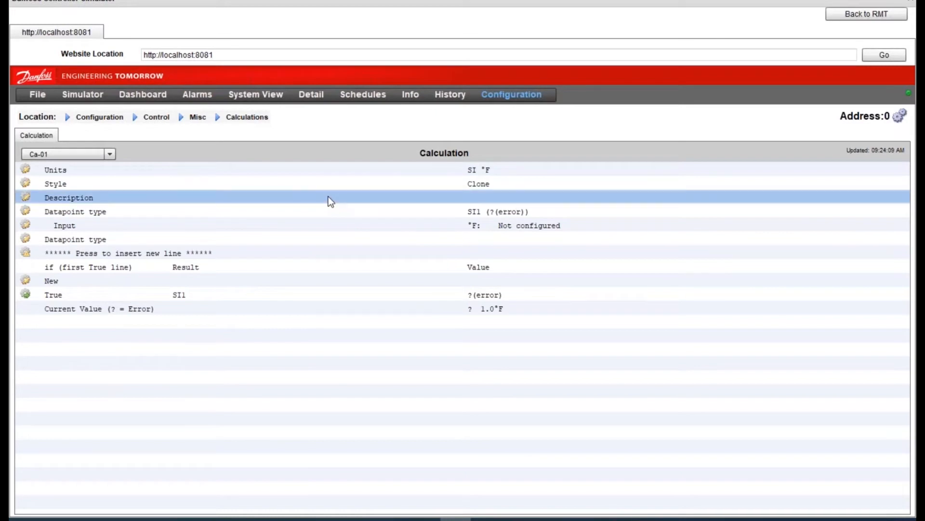
{"action": "type", "text": "RTU2 "}
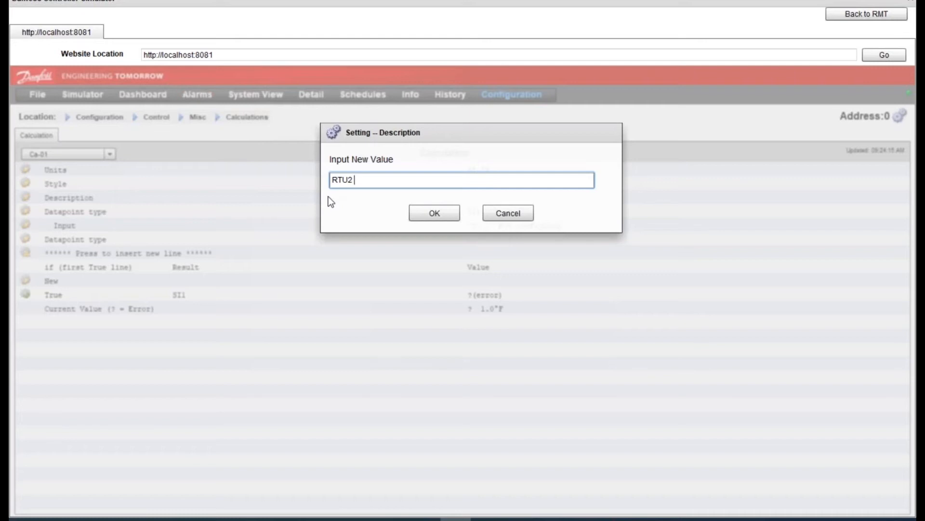
{"action": "type", "text": "Zone Temp"}
{"action": "key", "text": "Return"}
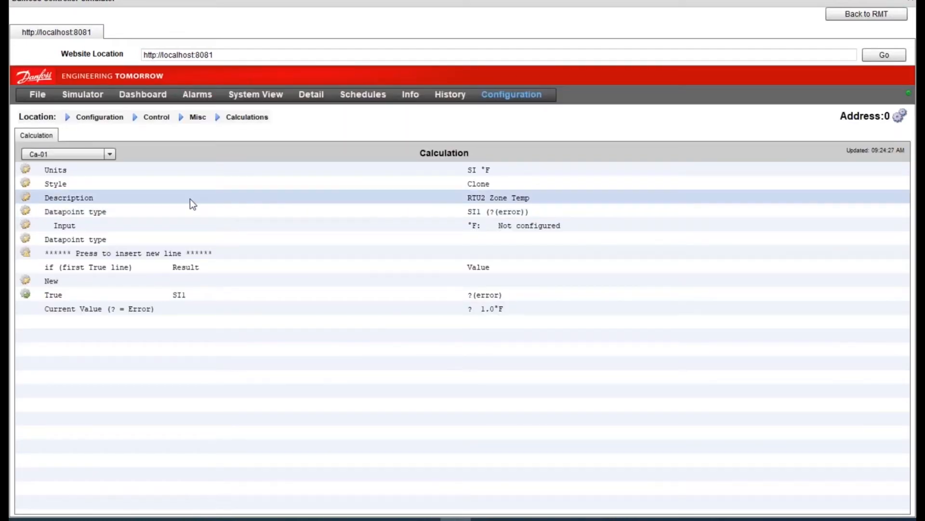
{"action": "left_click", "coordinate": [431, 223]}
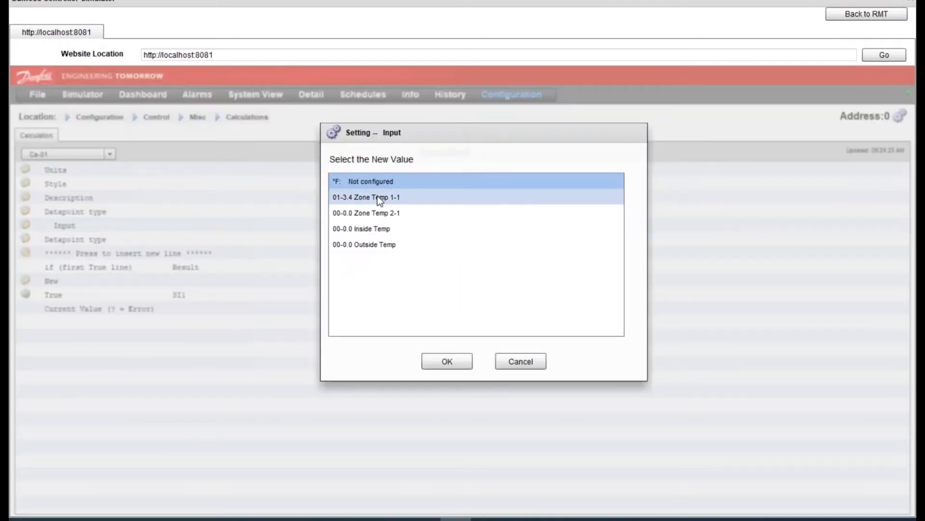
{"action": "double_click", "coordinate": [373, 198]}
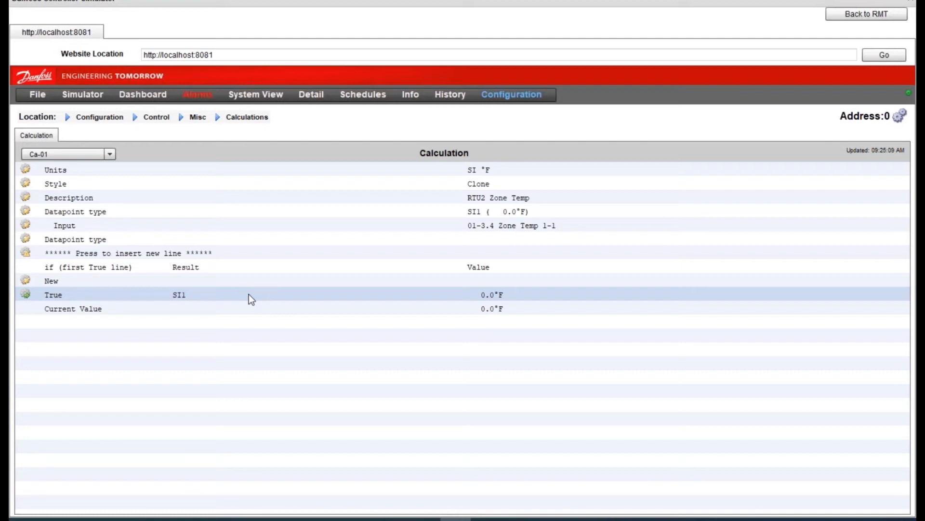
Set the address of HVAC Unit 2's Zone Temp 2-1 sensor to the calculated point Ca-01
{"action": "left_click", "coordinate": [163, 121]}
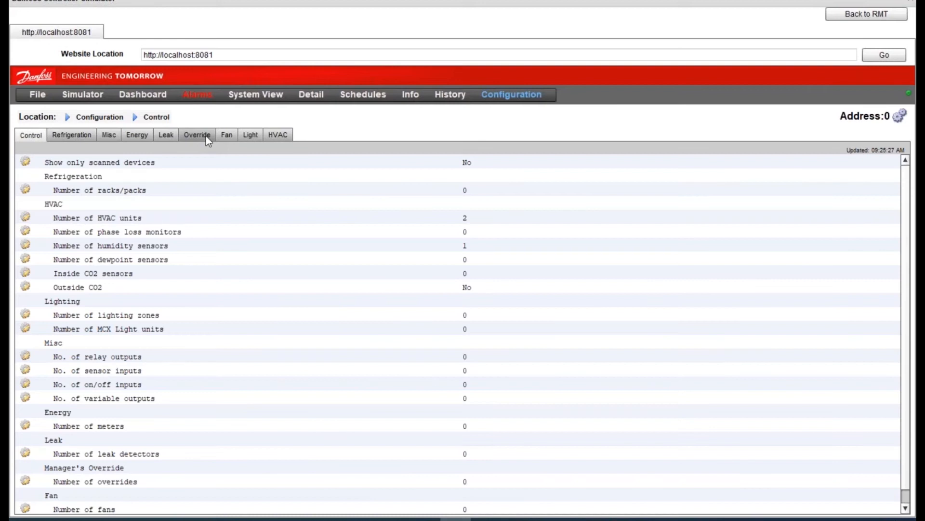
{"action": "left_click", "coordinate": [284, 135]}
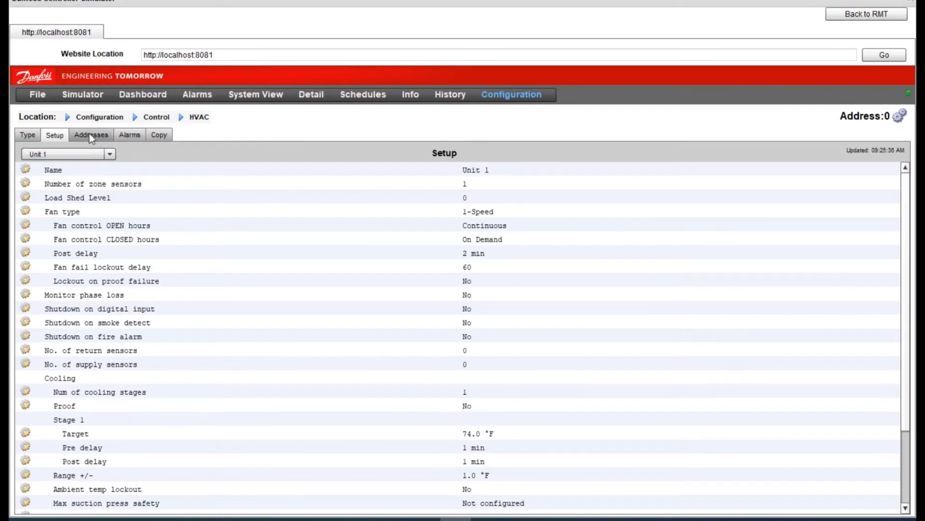
{"action": "left_click", "coordinate": [90, 135]}
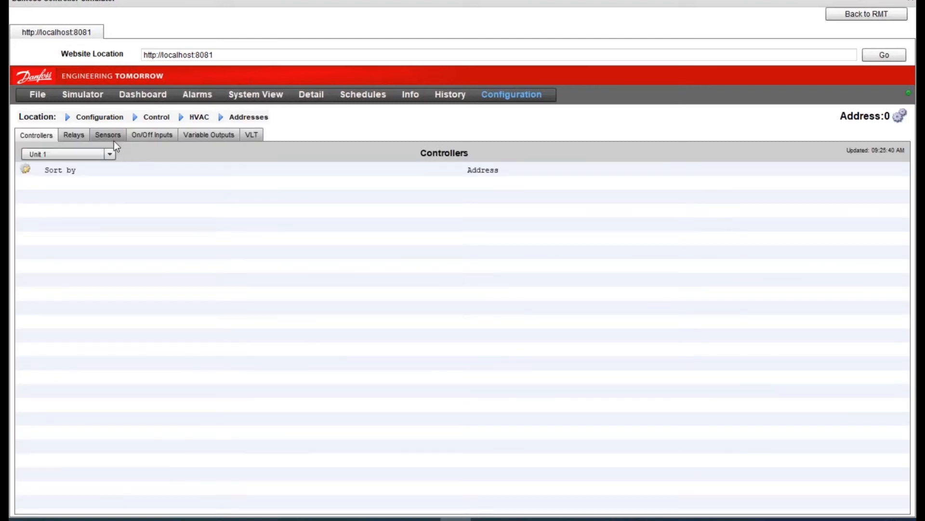
{"action": "left_click", "coordinate": [110, 136]}
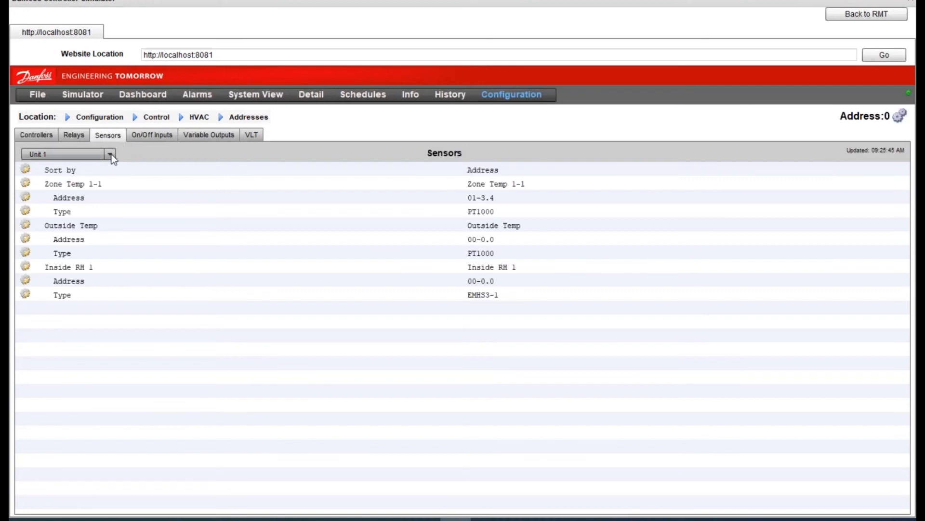
{"action": "left_click", "coordinate": [112, 154]}
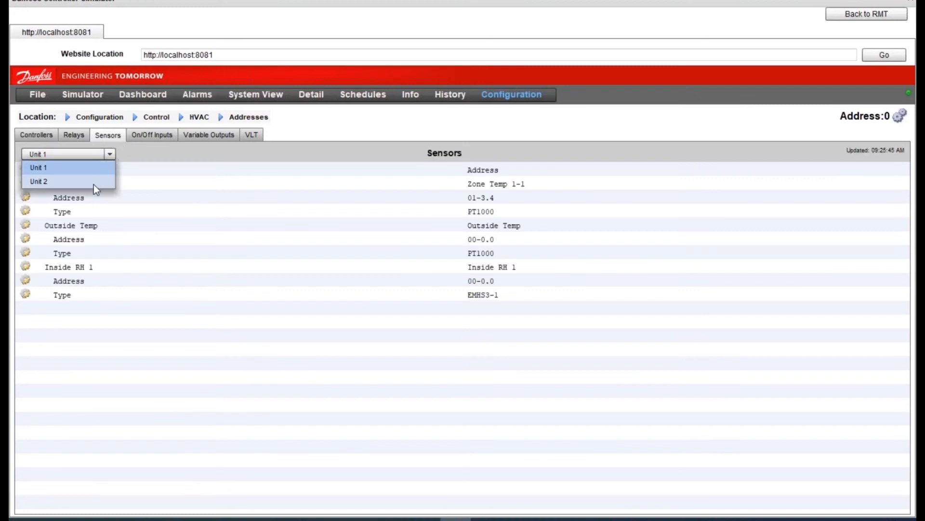
{"action": "left_click", "coordinate": [95, 185]}
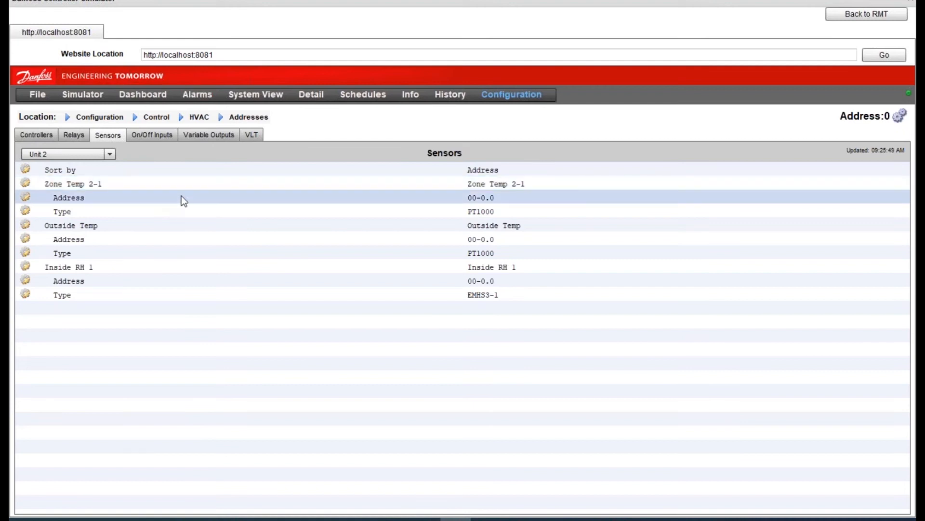
{"action": "left_click", "coordinate": [506, 199]}
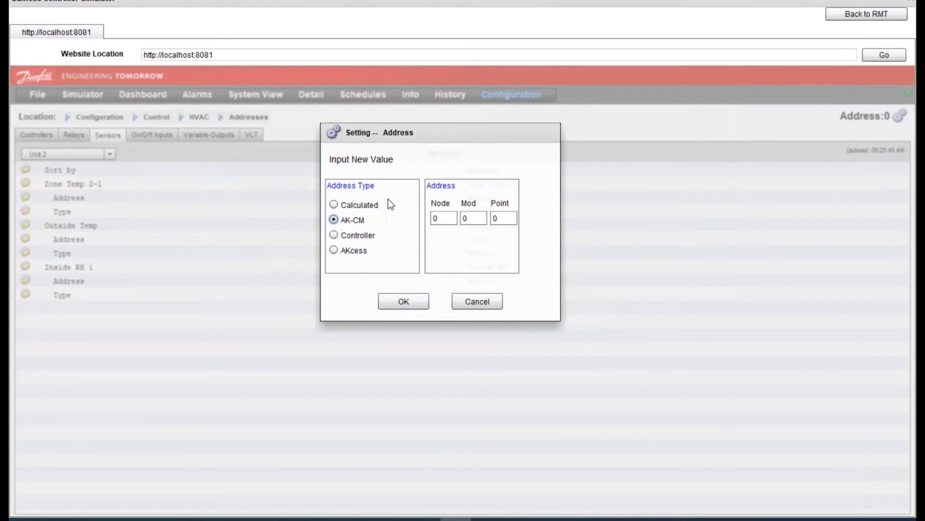
{"action": "left_click", "coordinate": [334, 205]}
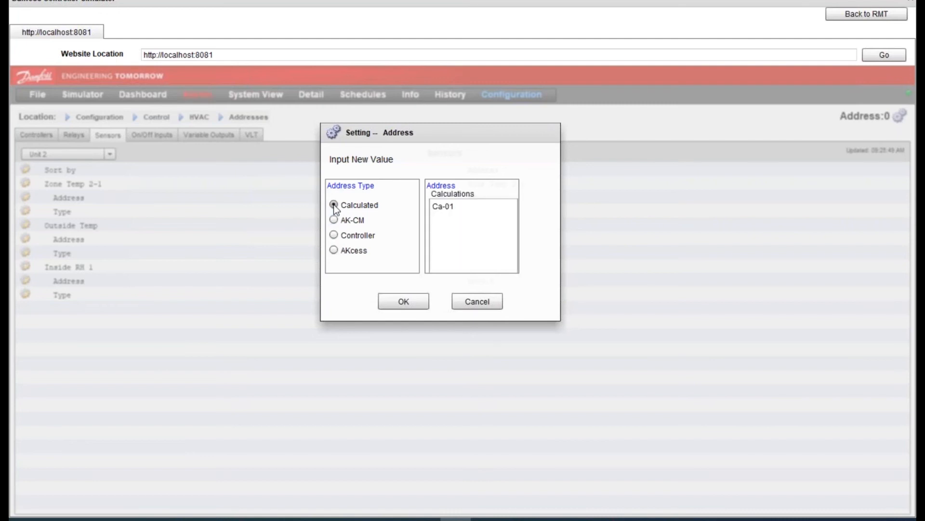
{"action": "left_click", "coordinate": [449, 211]}
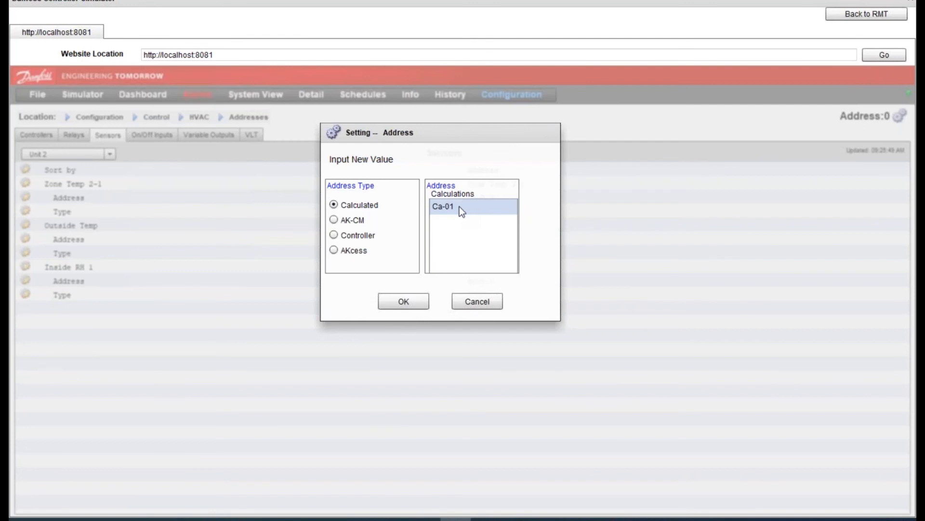
{"action": "left_click", "coordinate": [459, 207]}
{"action": "left_click", "coordinate": [407, 302]}
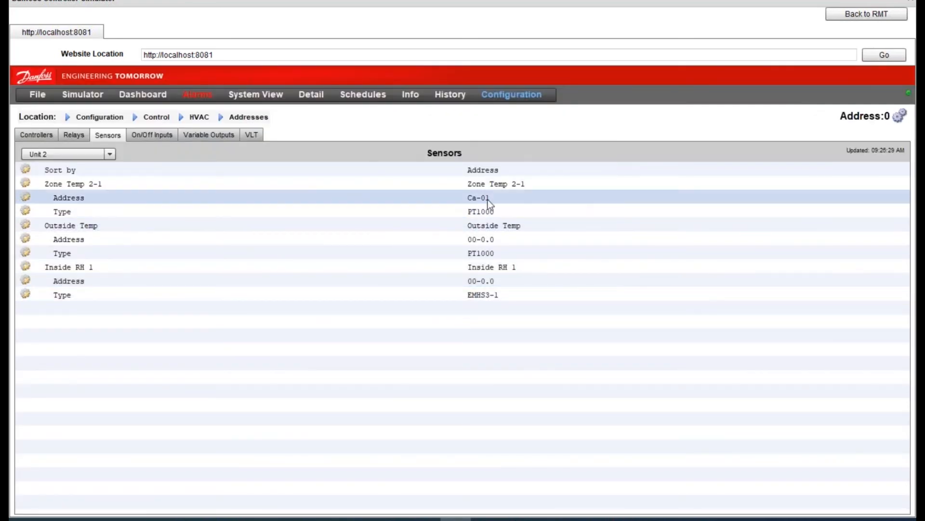